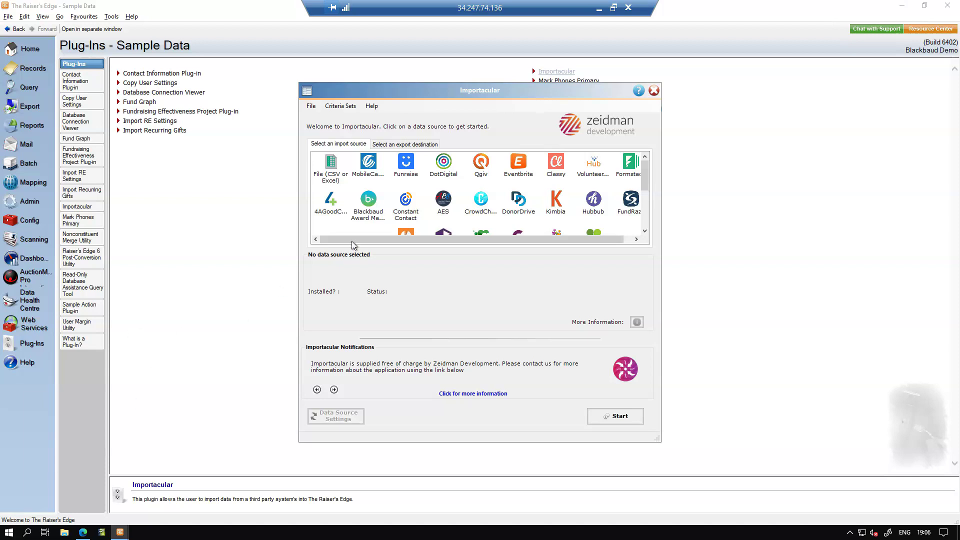
Choose Salsa Export as the export destination and start its export setup
click(402, 145)
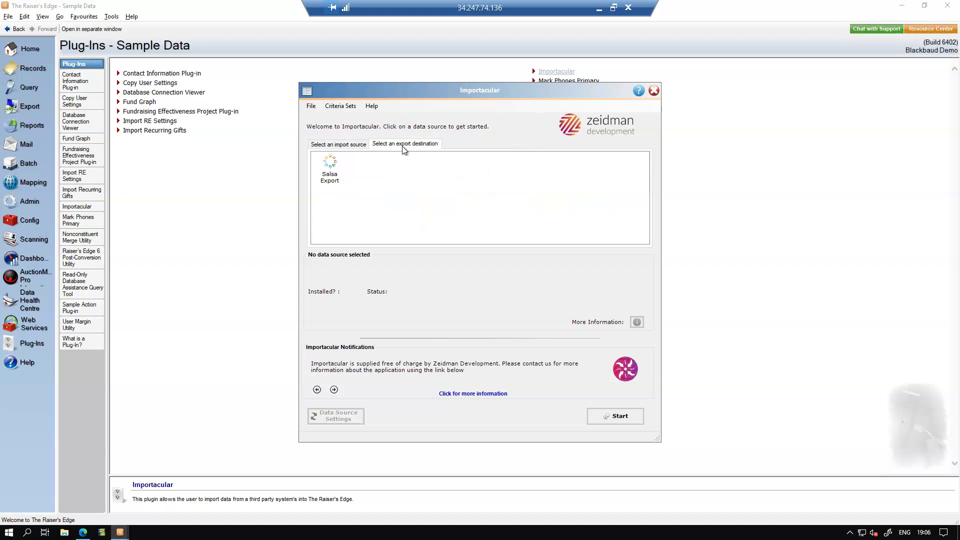
click(359, 146)
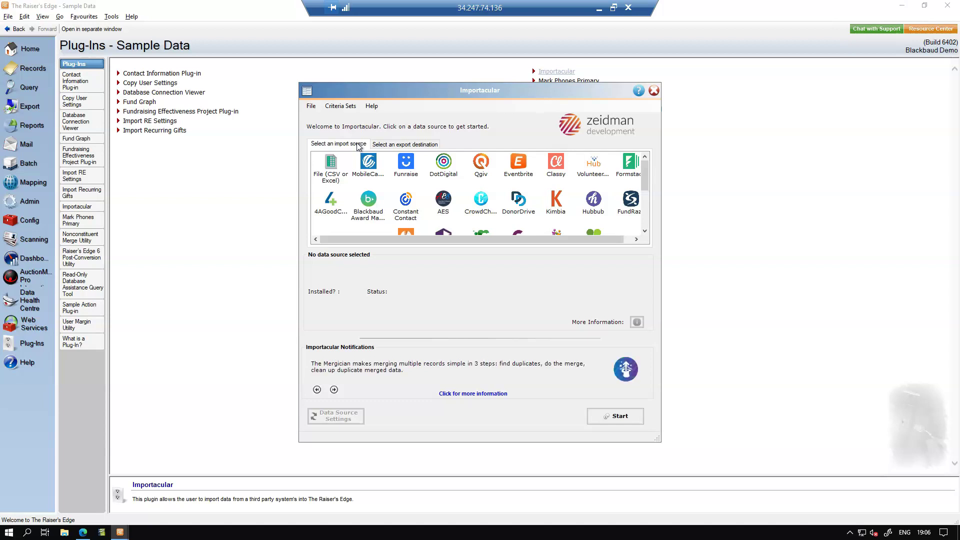
click(410, 146)
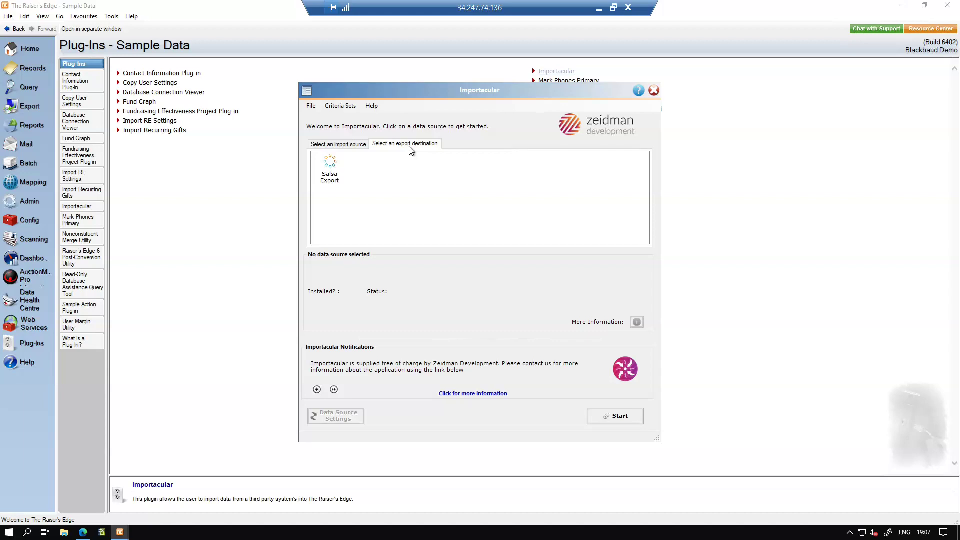
click(333, 173)
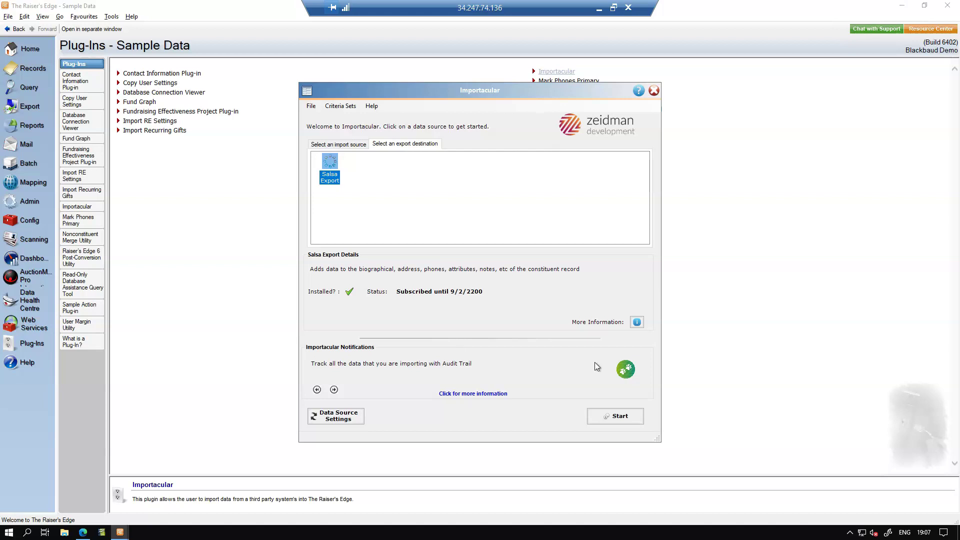
click(619, 413)
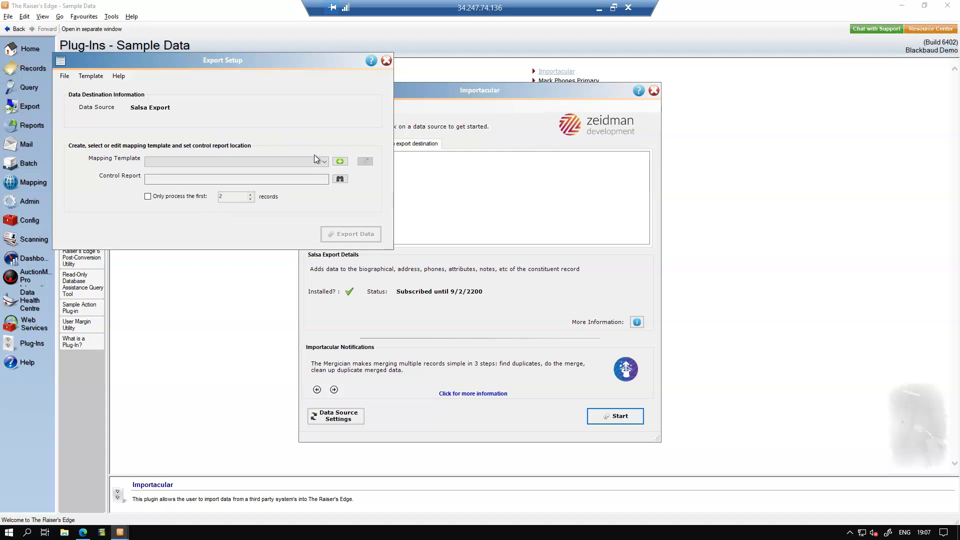
Create a new mapping template named Salsa Emails and save it
click(323, 165)
click(323, 165)
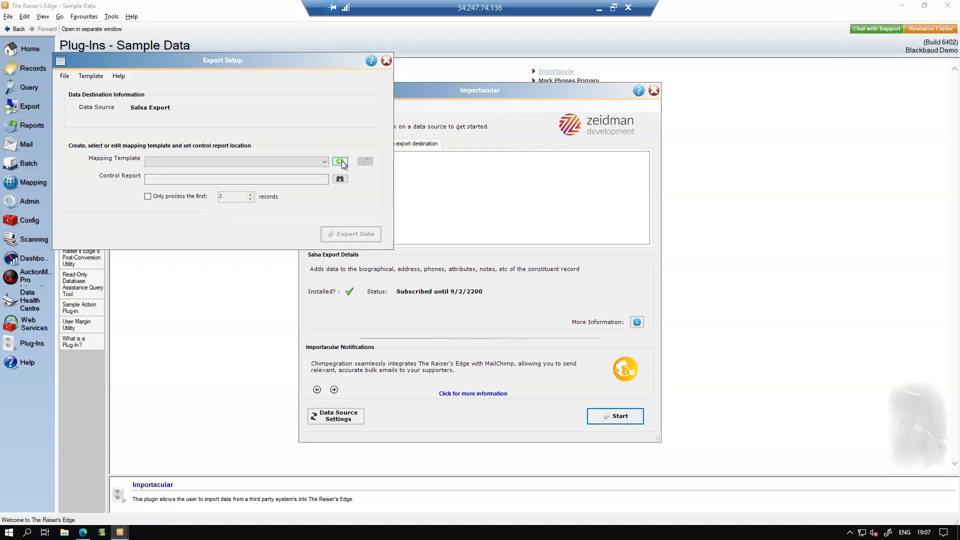
click(340, 162)
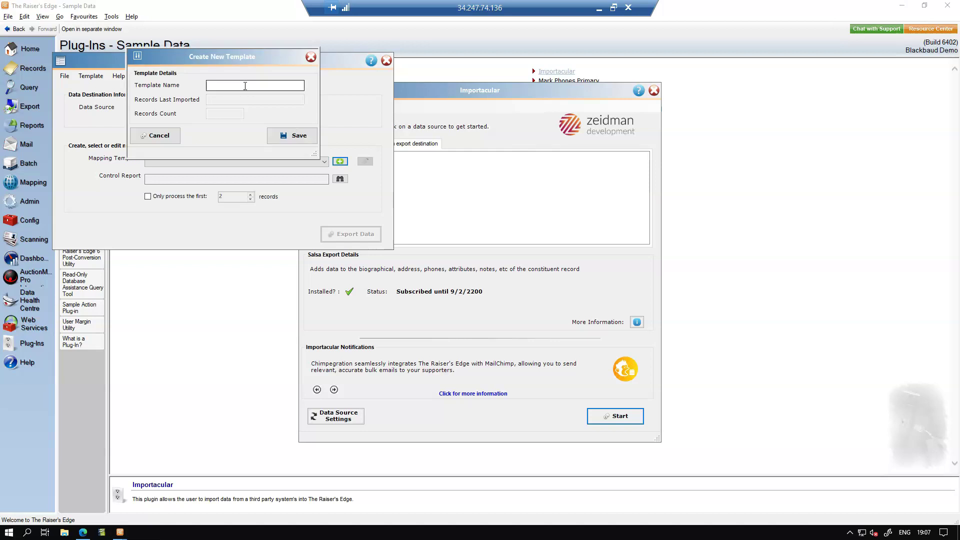
text(Salsa Emails)
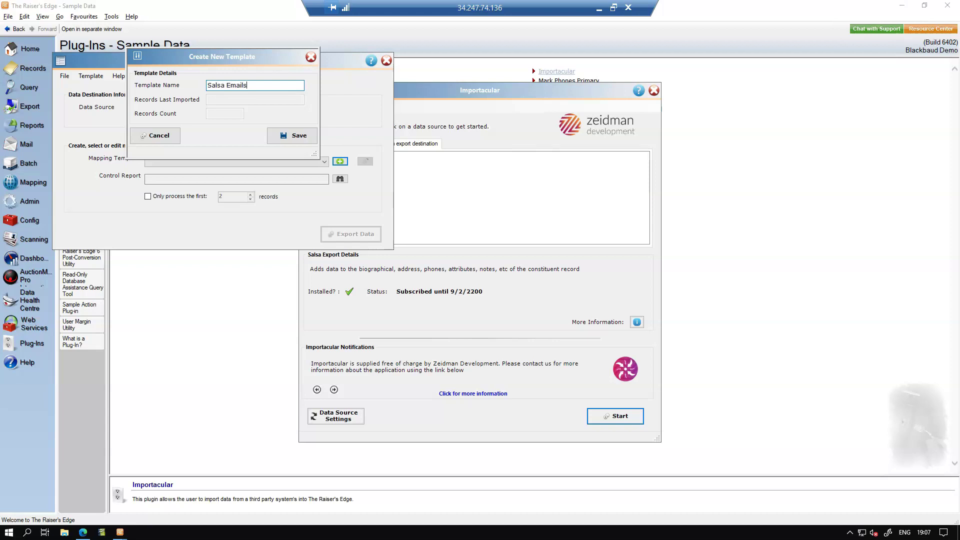
click(285, 137)
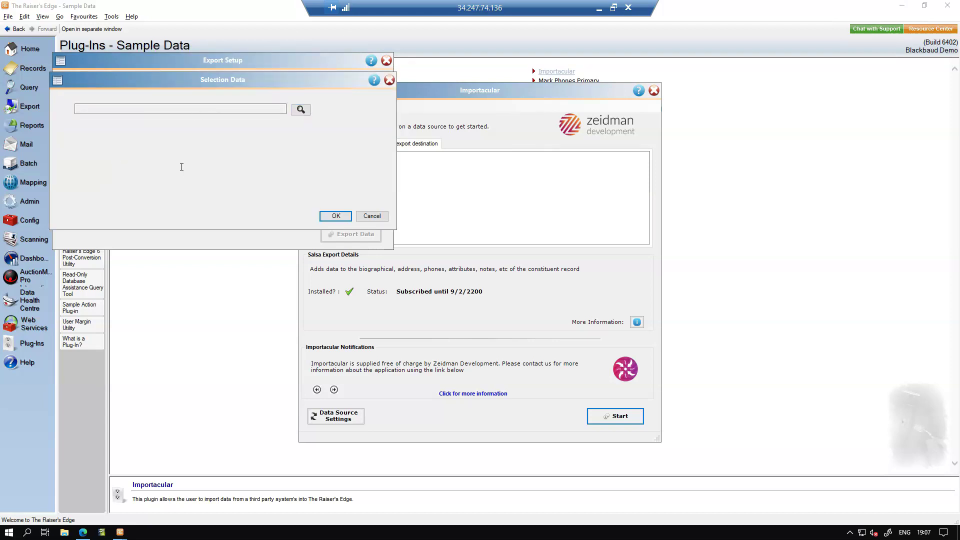
Find exports added on 13/09/2021 and confirm the Salsa Email export as the template's selection data
click(301, 110)
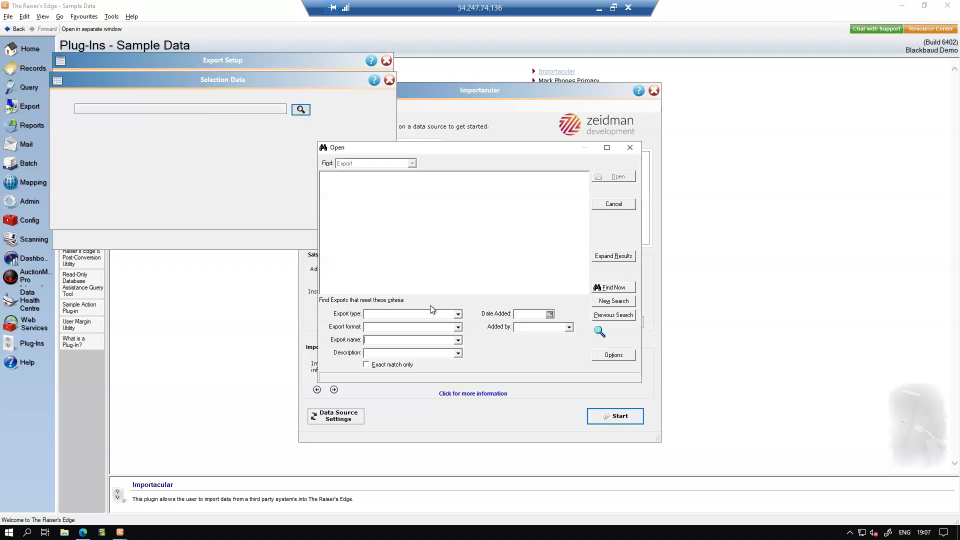
click(550, 314)
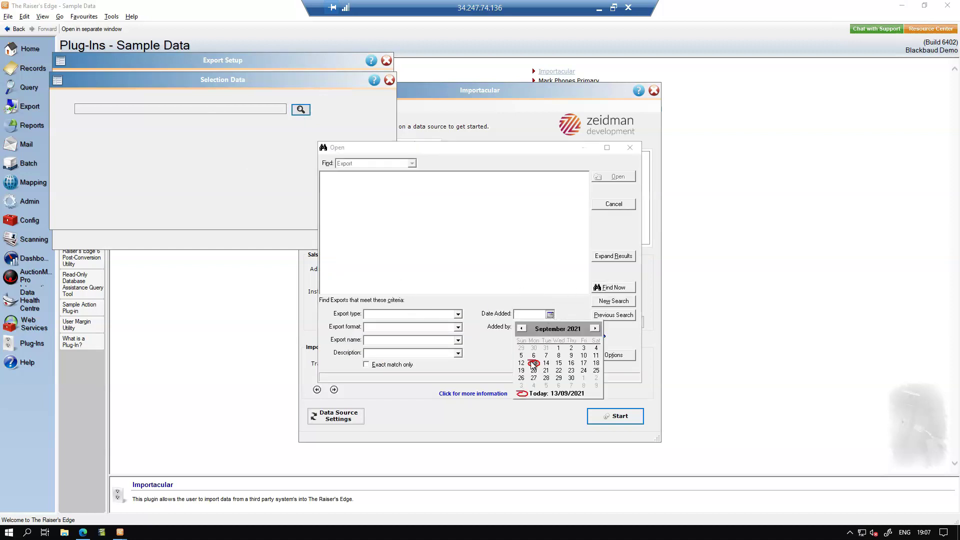
click(522, 394)
click(623, 288)
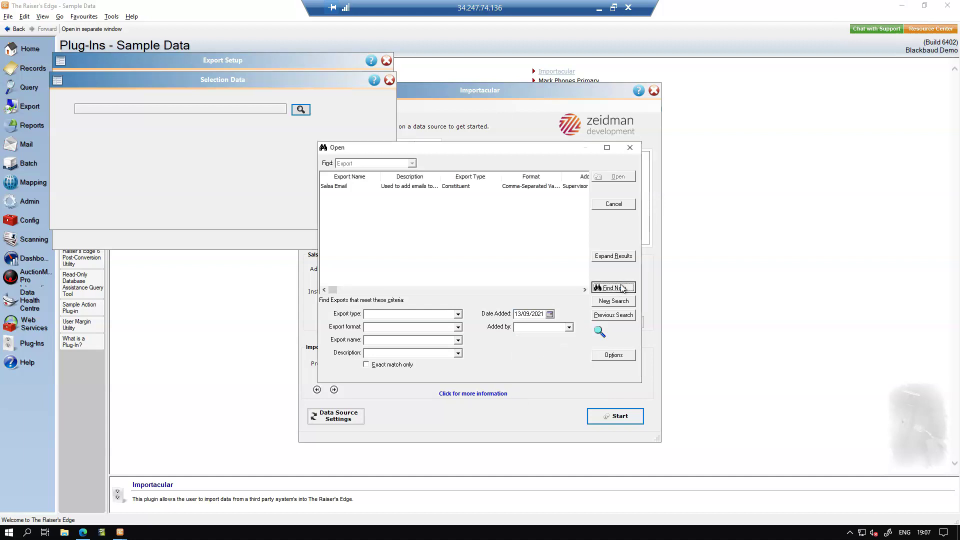
double_click(407, 186)
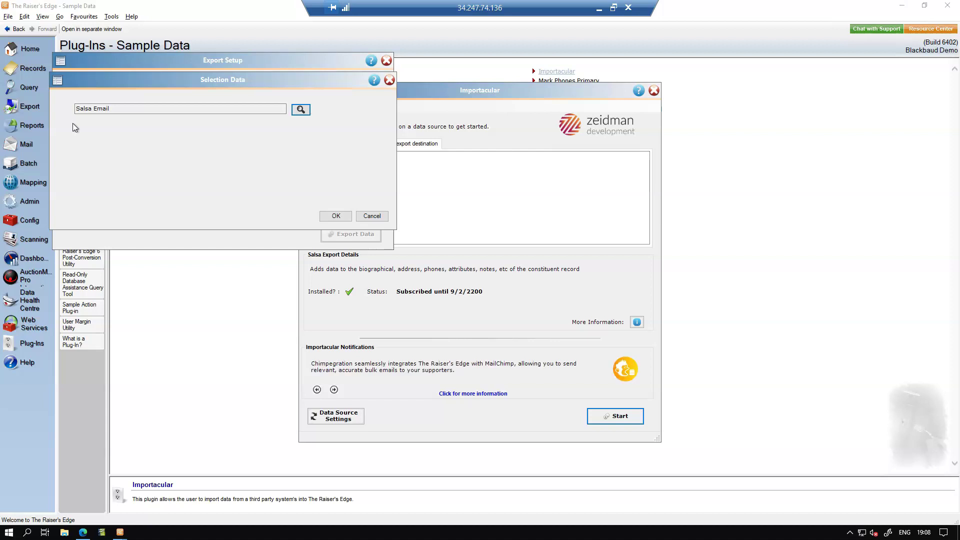
click(338, 215)
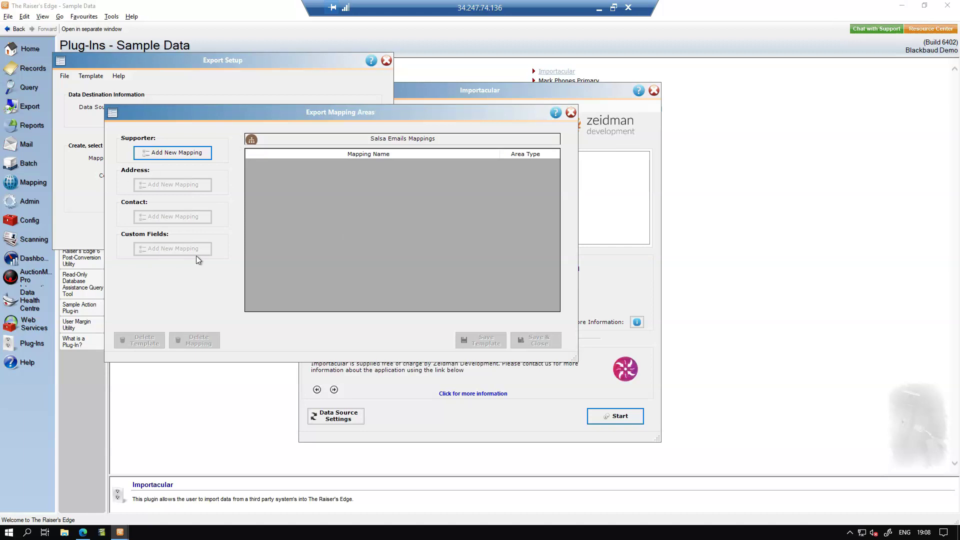
Add a supporter mapping named Supporter and map External System Id to CnBio_ID
click(181, 153)
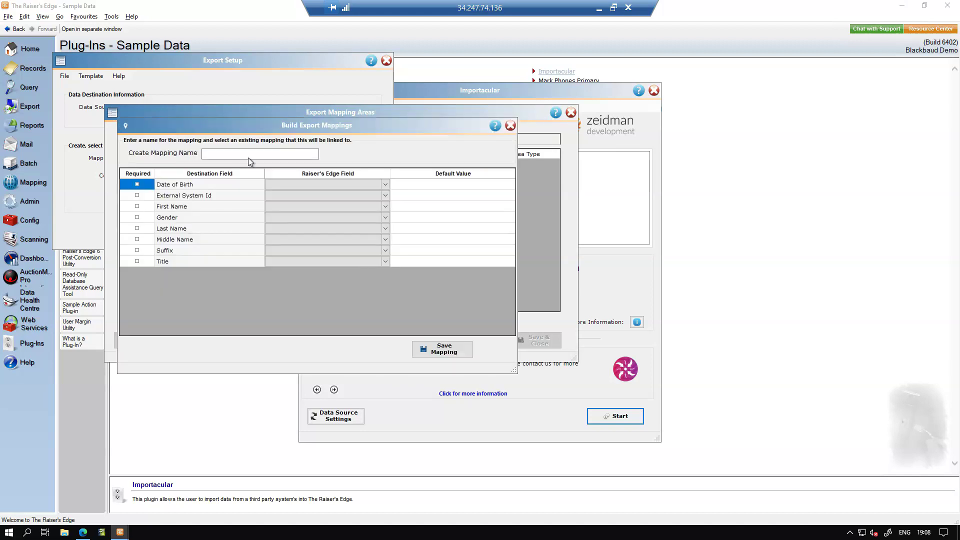
text(Supporter)
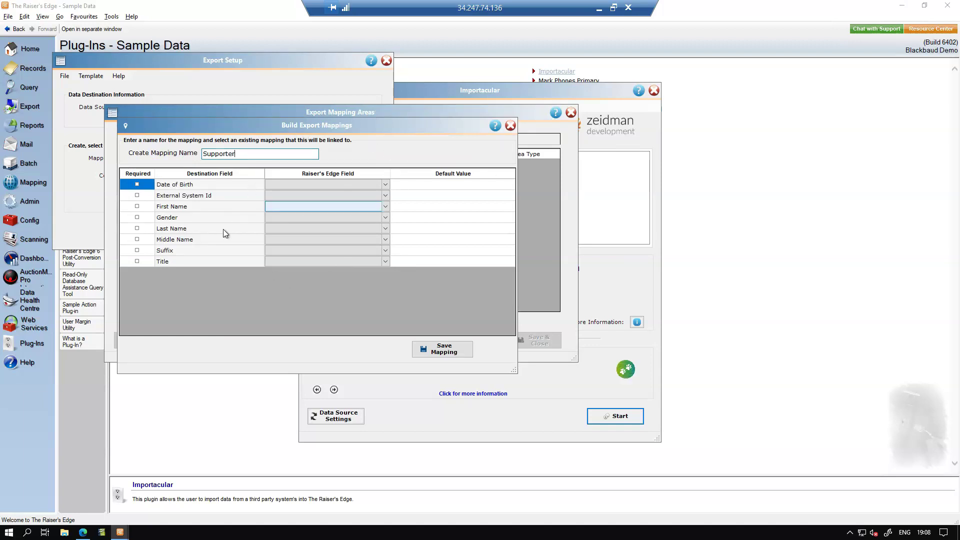
click(388, 196)
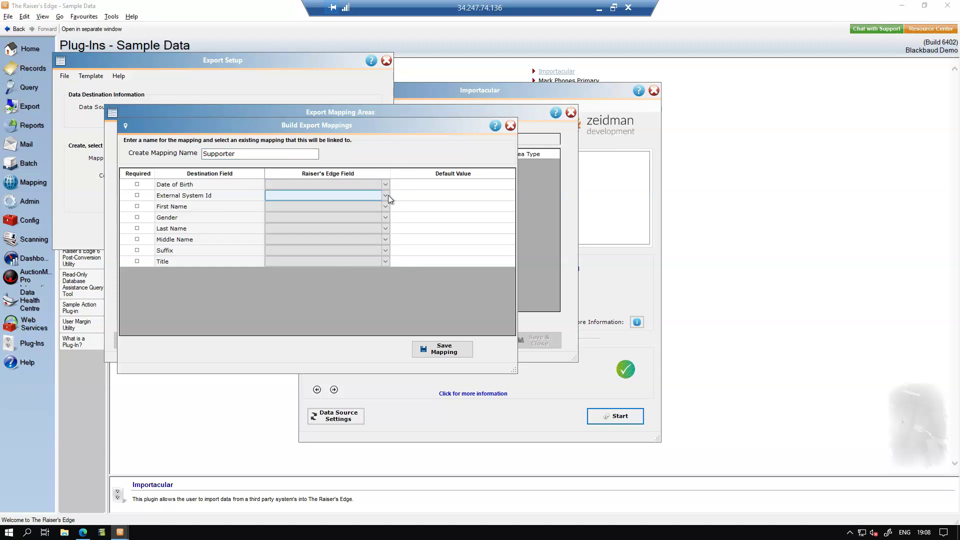
click(388, 195)
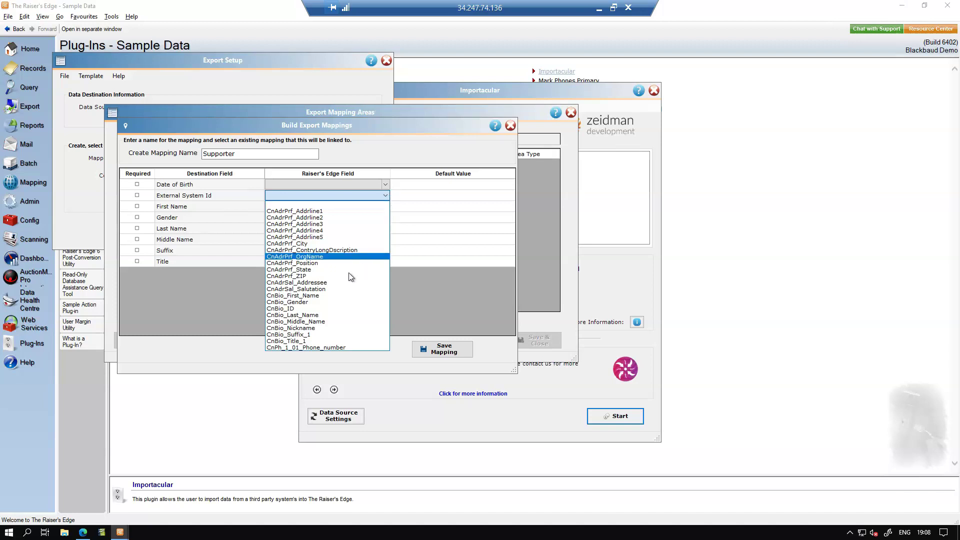
click(315, 309)
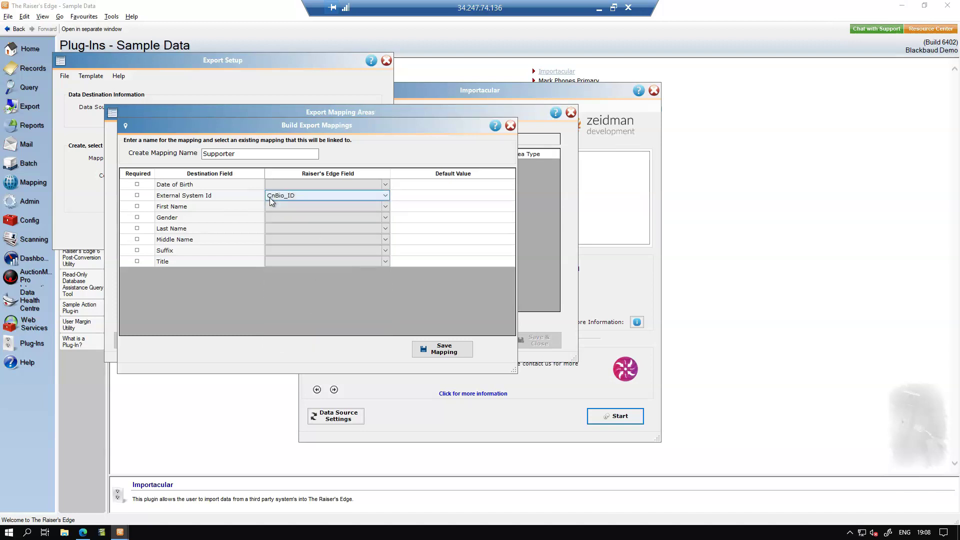
Map First Name to CnBio_First_Name, Last Name to CnBio_Last_Name and Gender to CnBio_Gender
click(385, 207)
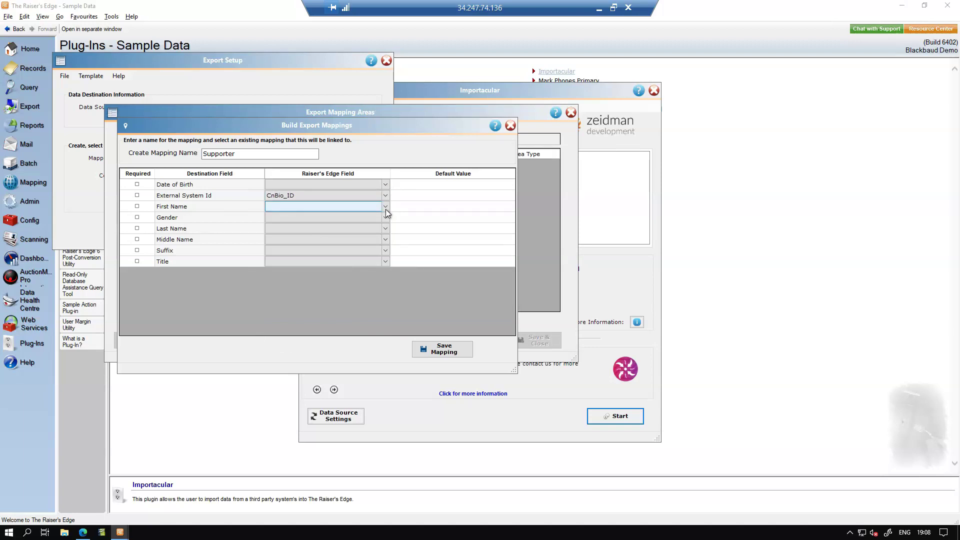
click(386, 209)
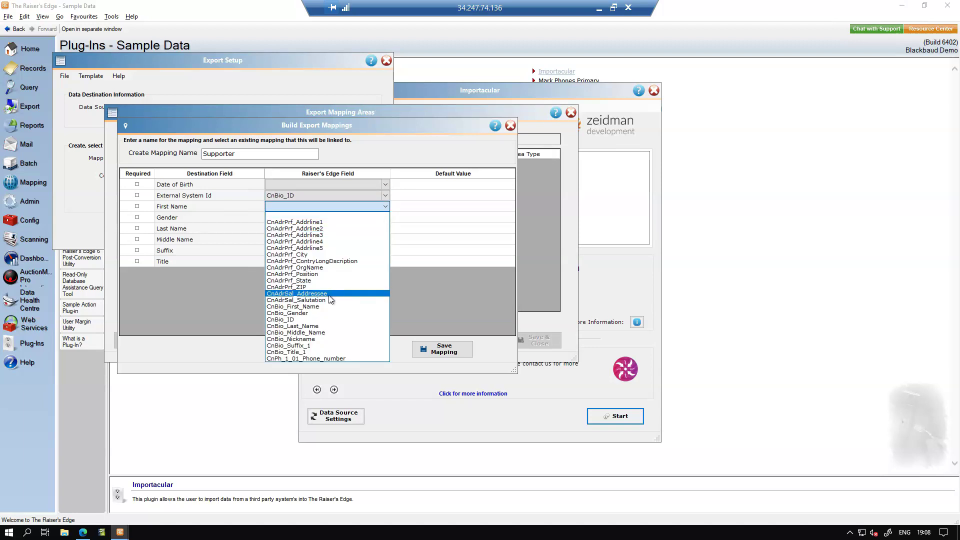
click(325, 307)
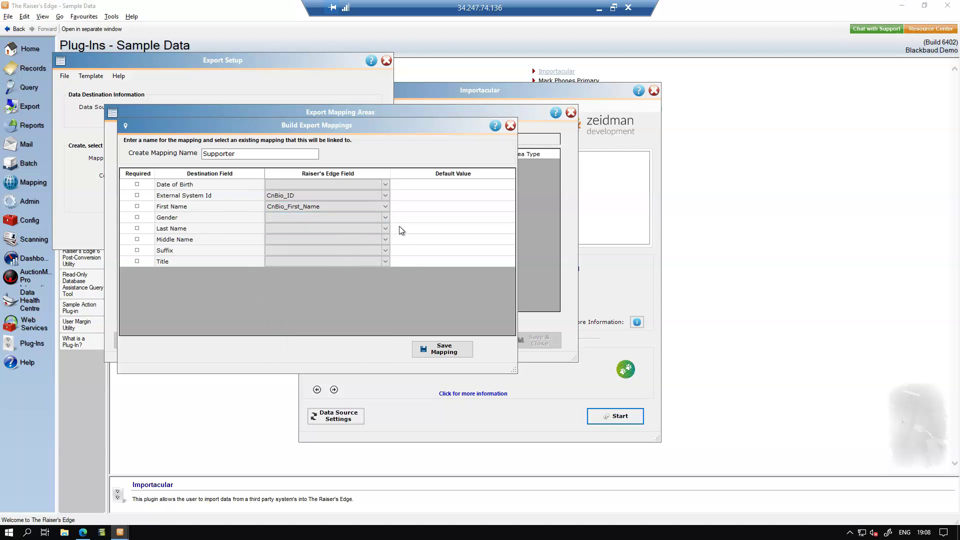
click(388, 229)
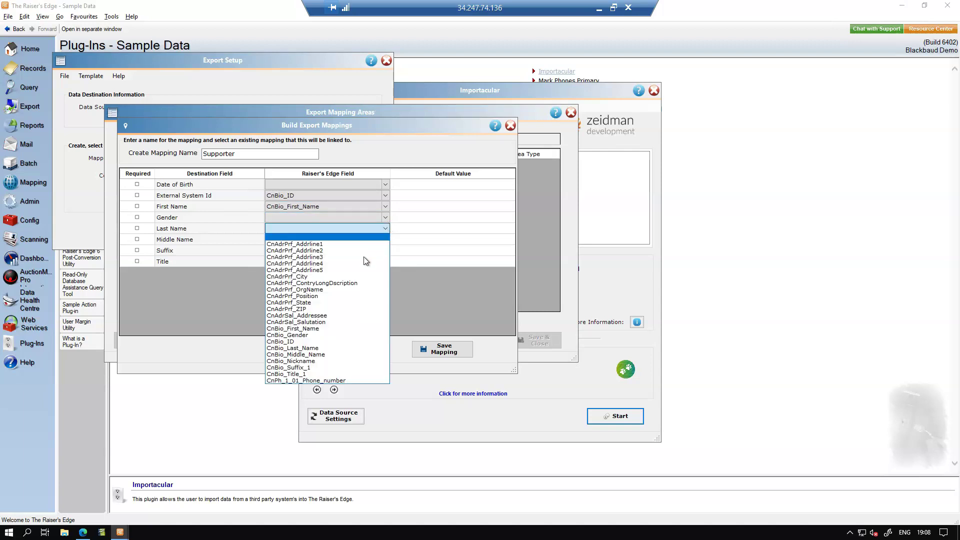
click(302, 348)
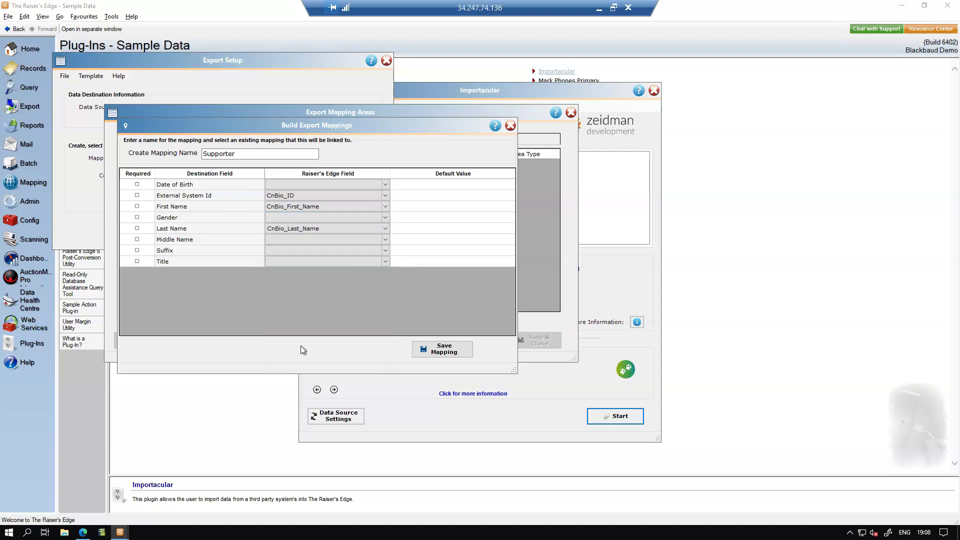
click(385, 217)
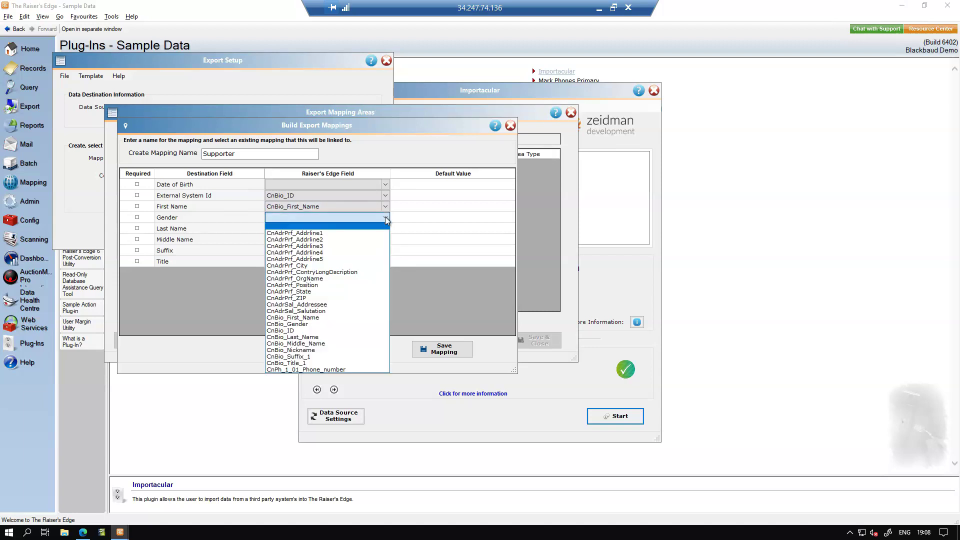
click(311, 324)
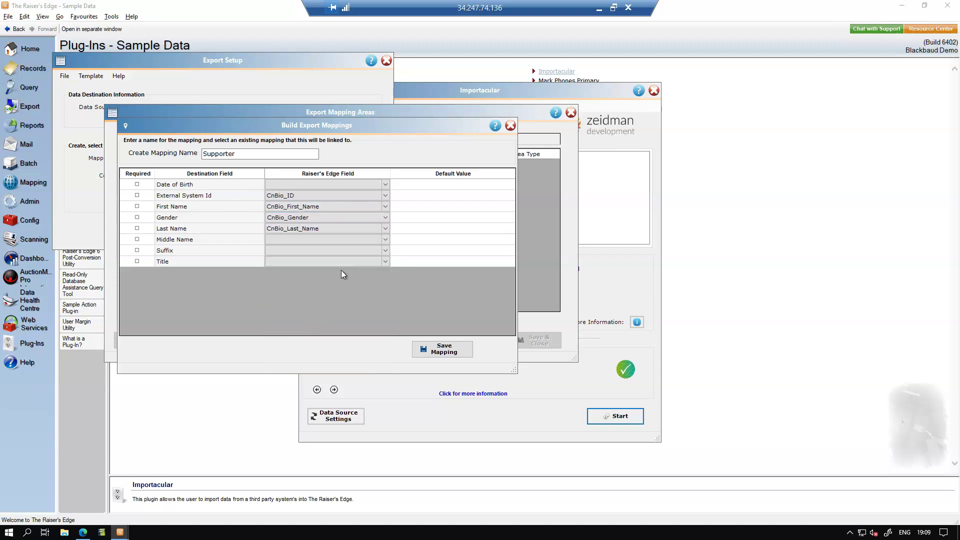
Map Middle Name to CnBio_Middle_Name, Suffix to CnBio_Suffix_1 and Title to CnBio_Title_1, and save the supporter mapping
click(383, 239)
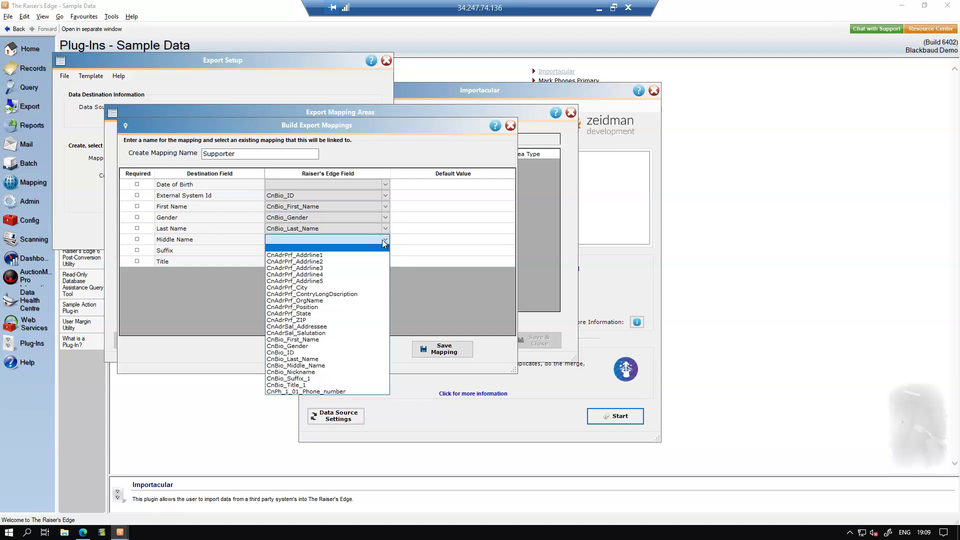
click(296, 366)
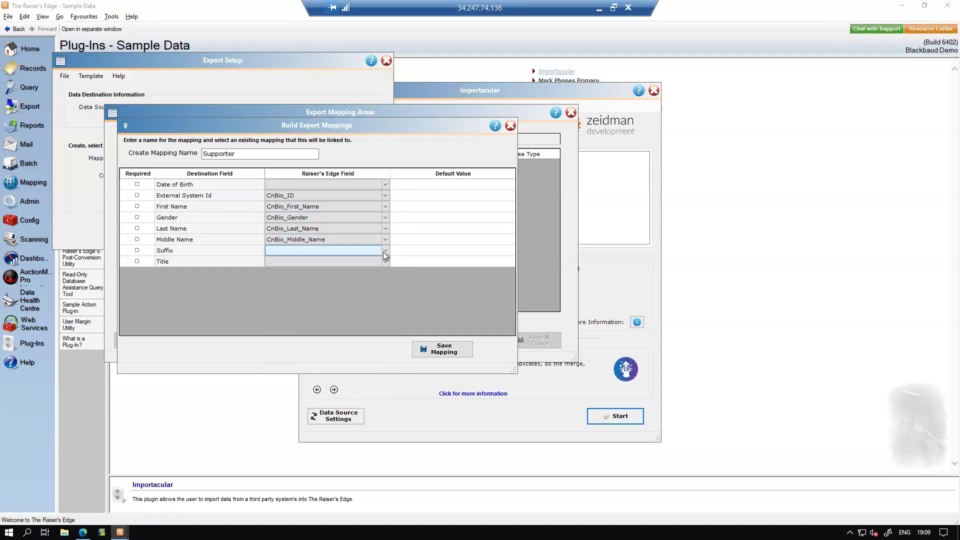
click(384, 253)
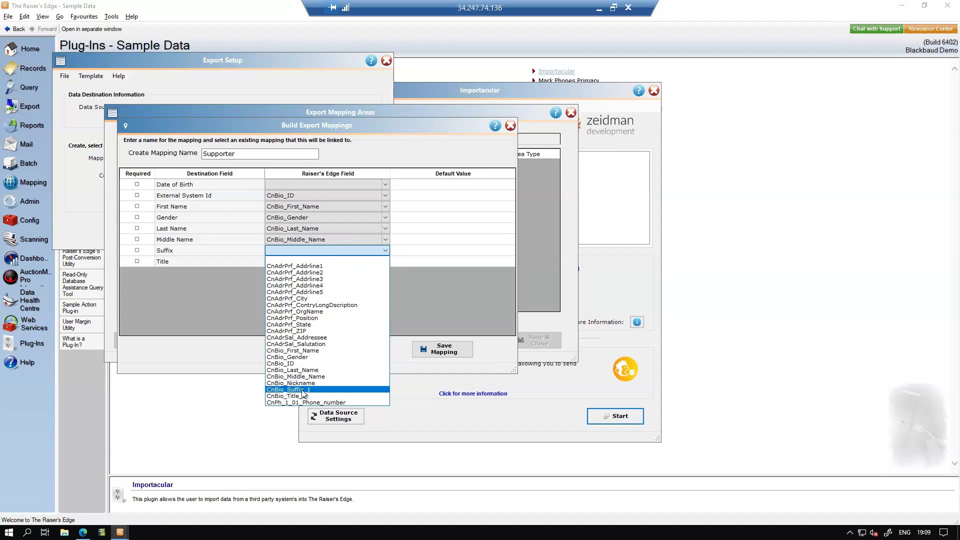
click(303, 391)
click(386, 260)
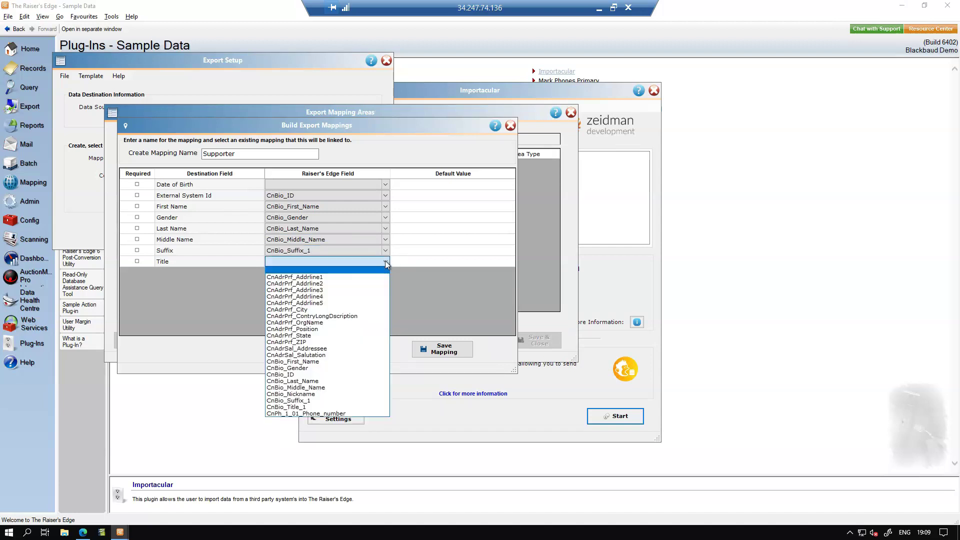
click(302, 408)
click(442, 352)
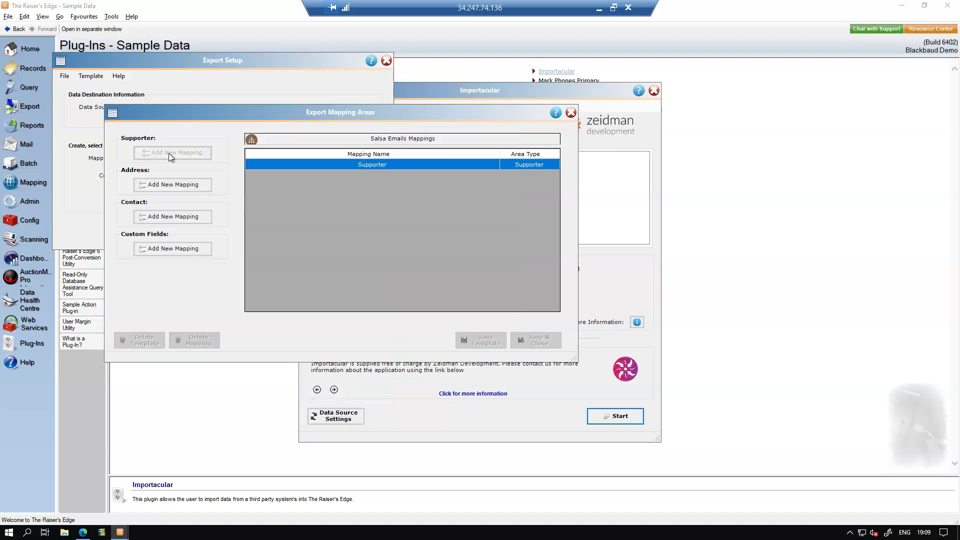
Add a contact mapping and map its Address/Number field to CnPh_1_01_Phone_number
click(156, 186)
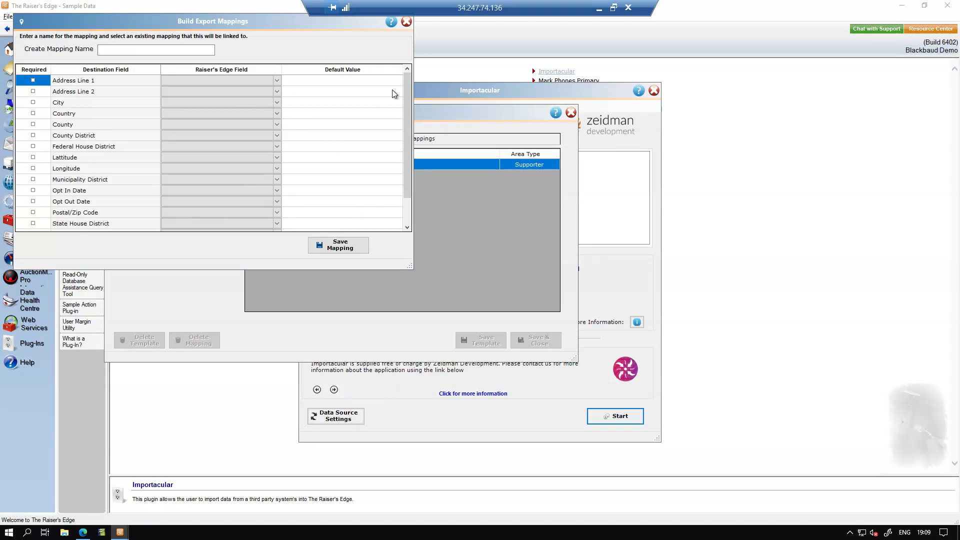
click(406, 21)
click(165, 221)
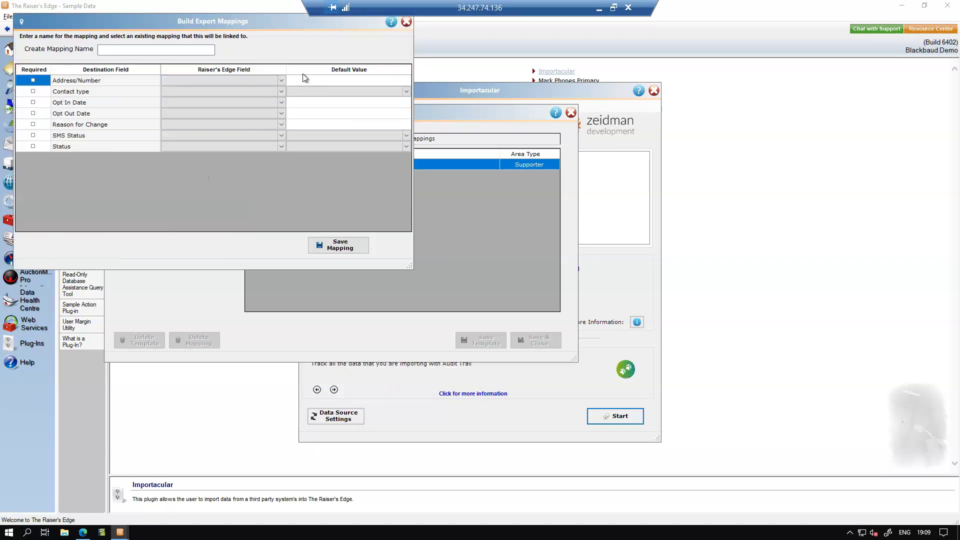
click(283, 80)
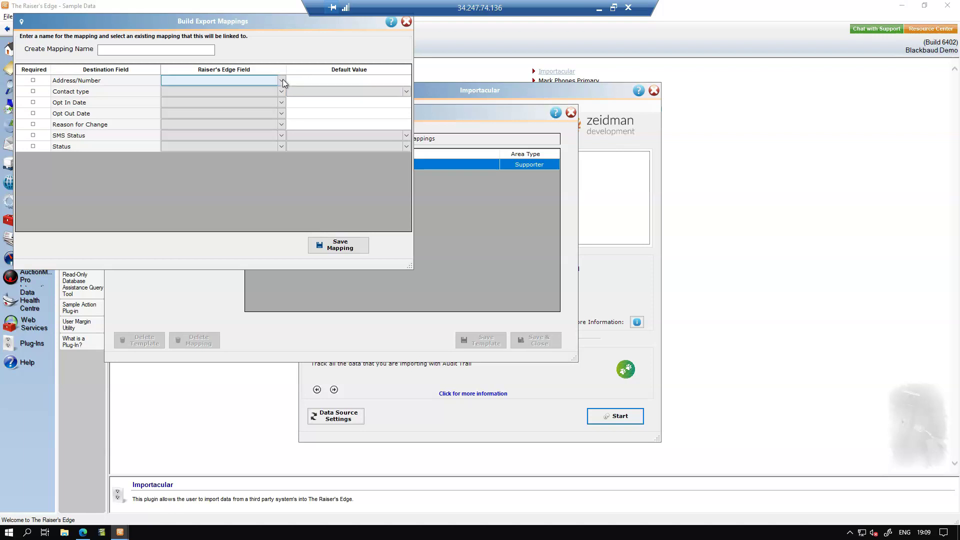
click(282, 80)
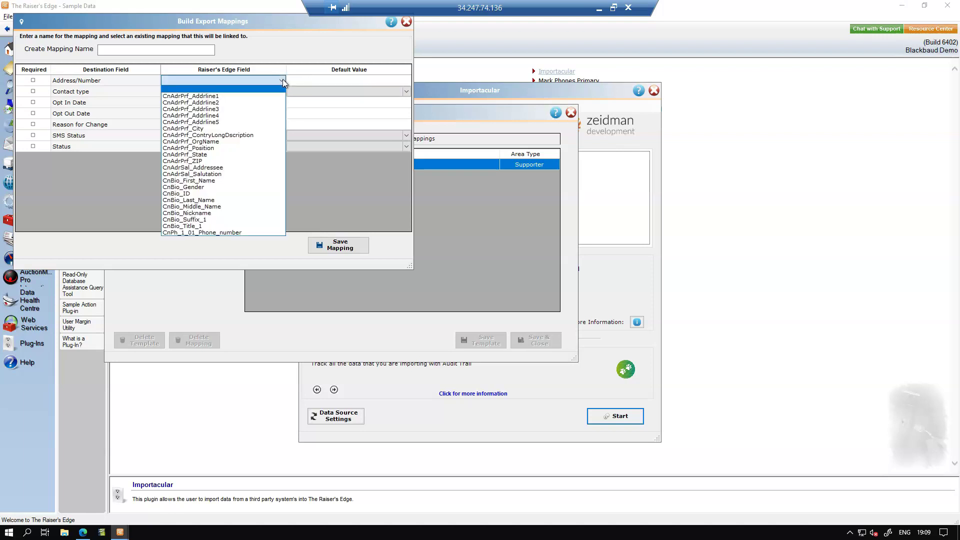
click(207, 232)
Set the Contact type default value to Email, name the contact mapping Email and save it
click(406, 91)
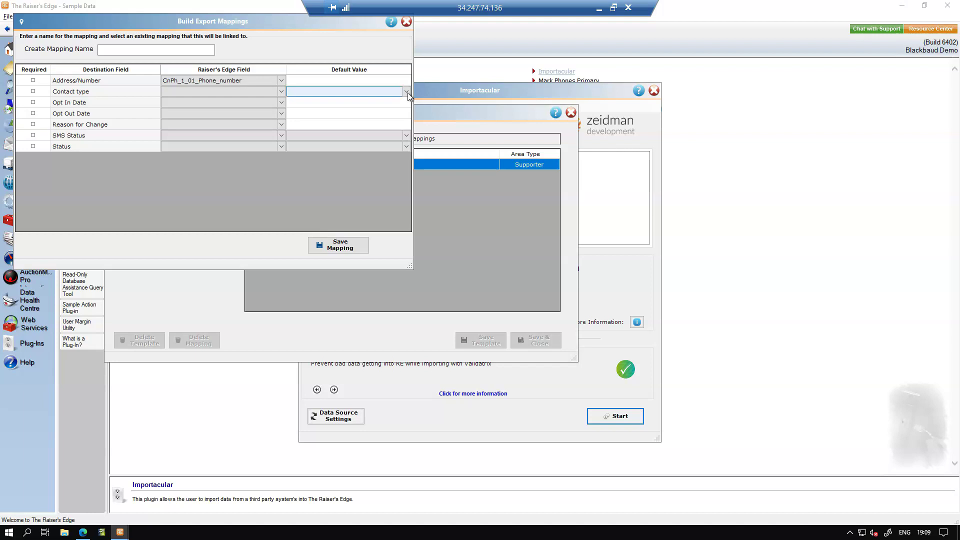
click(404, 92)
click(381, 107)
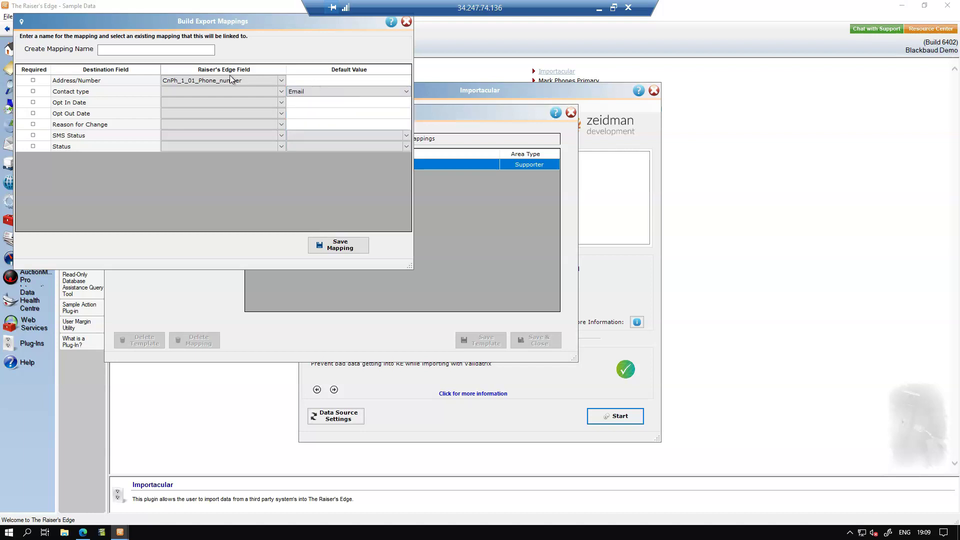
click(111, 48)
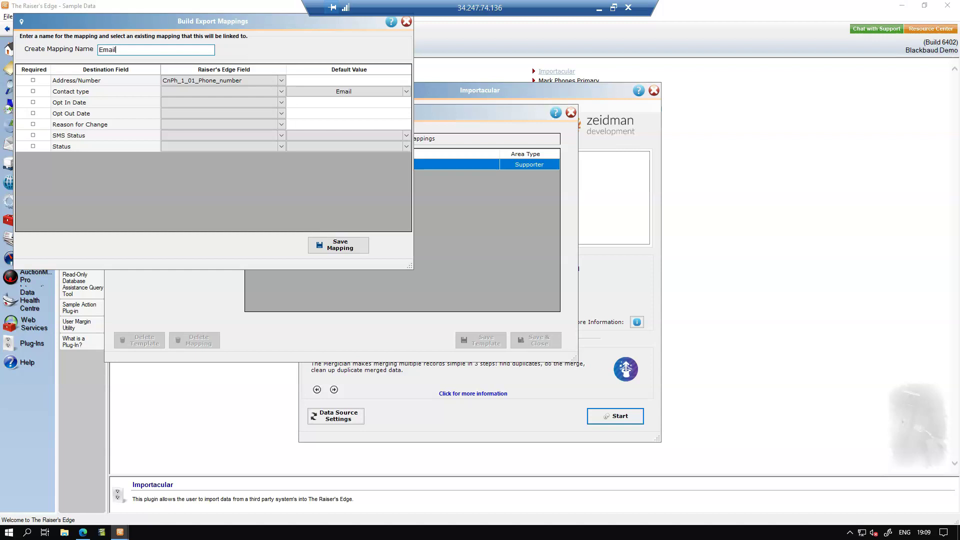
click(344, 251)
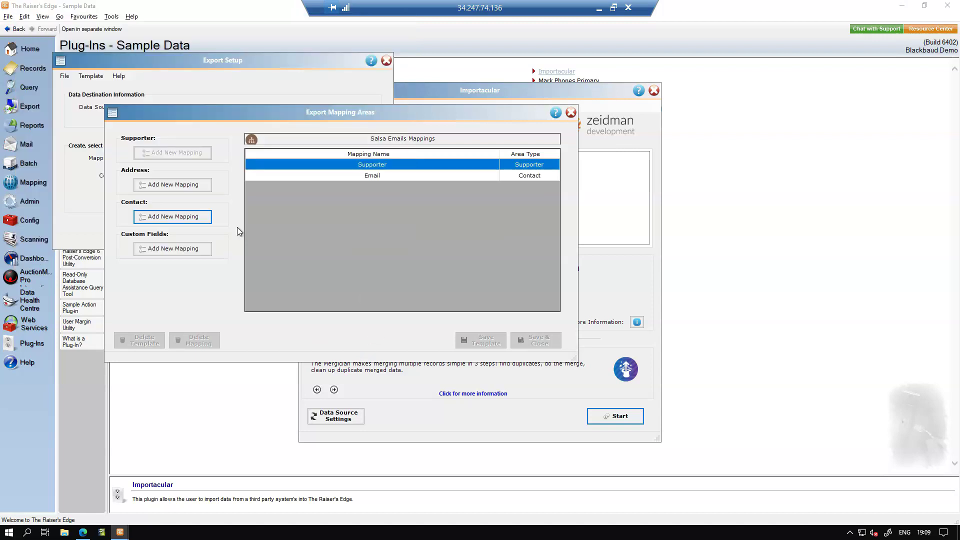
Start a custom field mapping and set the default value of Field Name to Special Mail Code
click(172, 245)
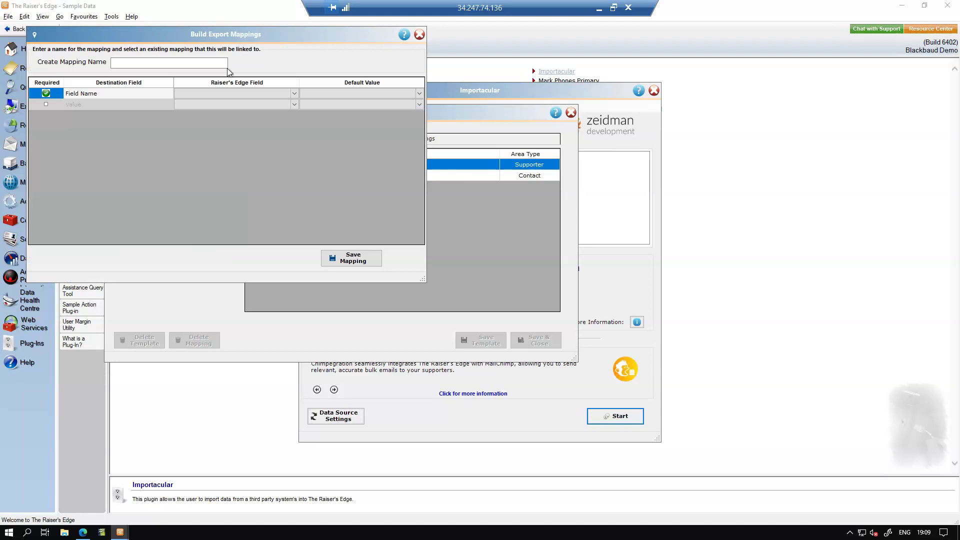
click(400, 94)
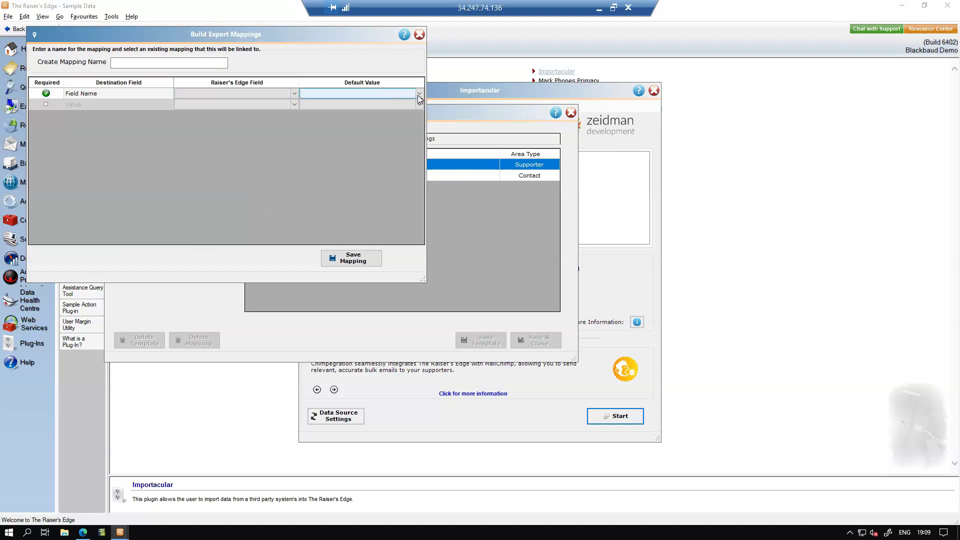
click(419, 94)
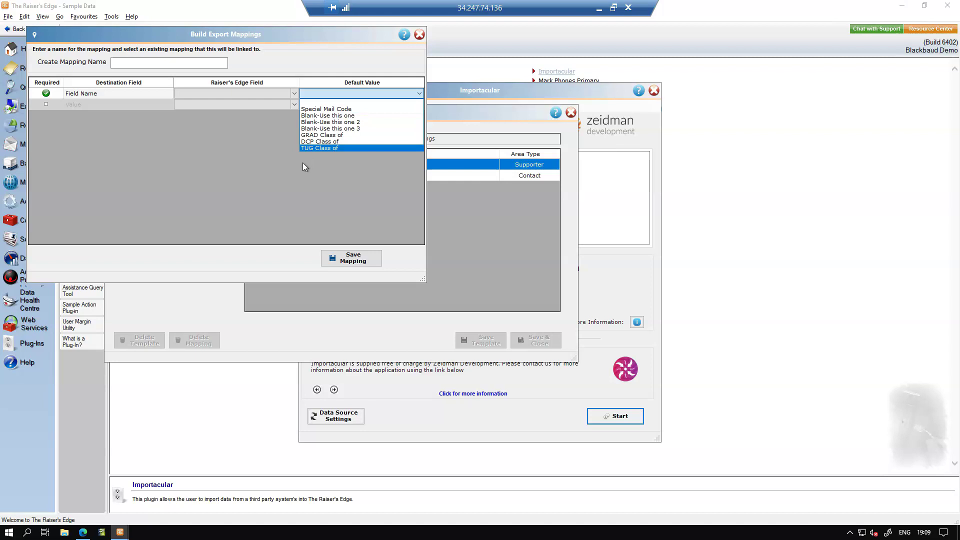
click(330, 109)
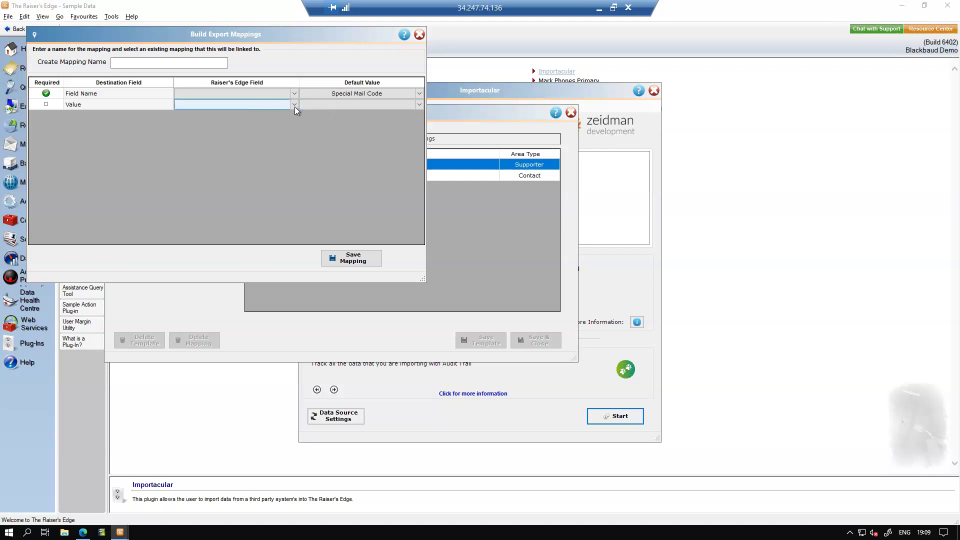
Examine the Raiser's Edge fields and default values available for the custom field's Value, and discard the unsaved mapping
click(295, 104)
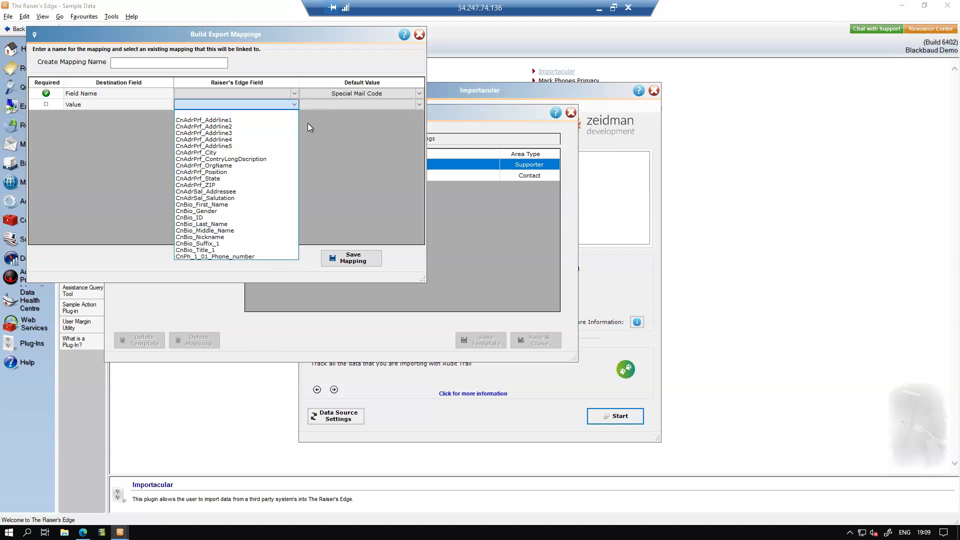
click(356, 105)
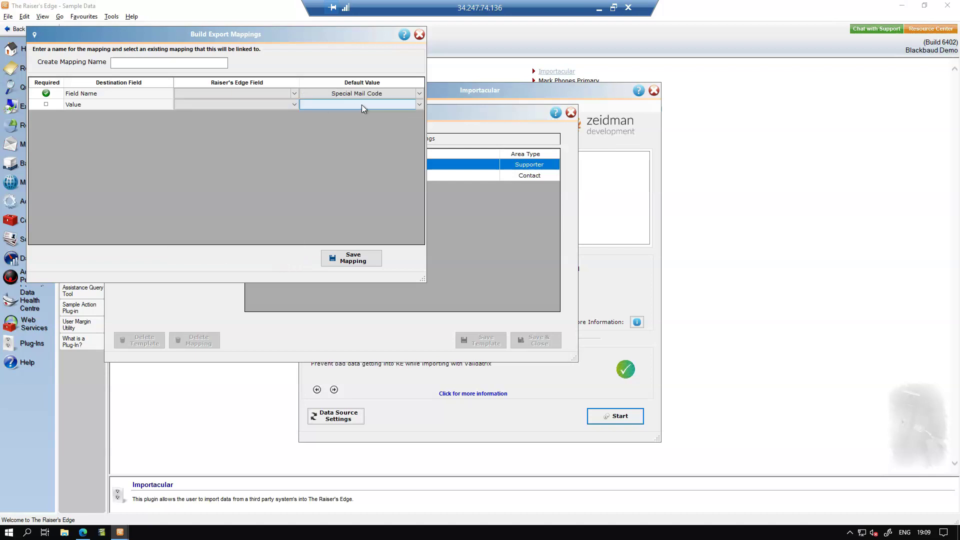
click(416, 106)
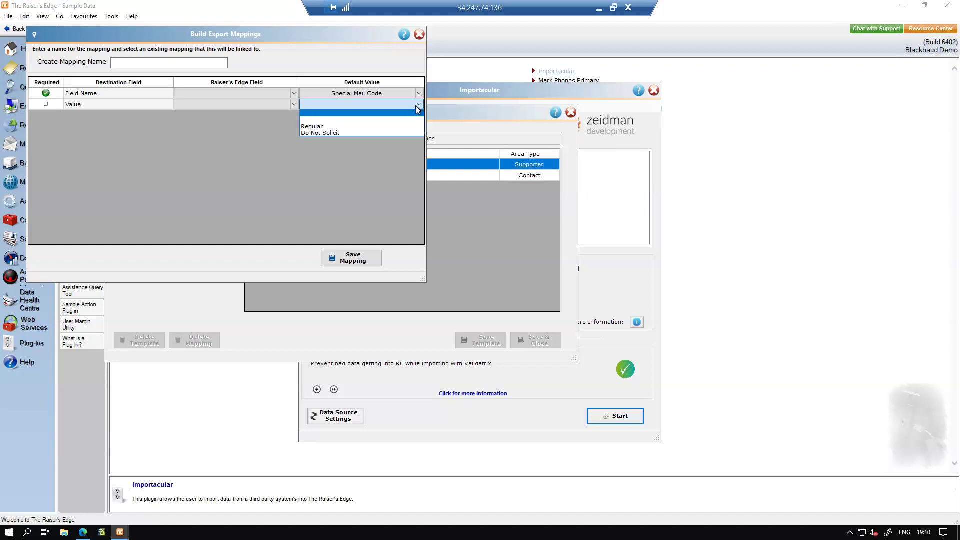
click(315, 43)
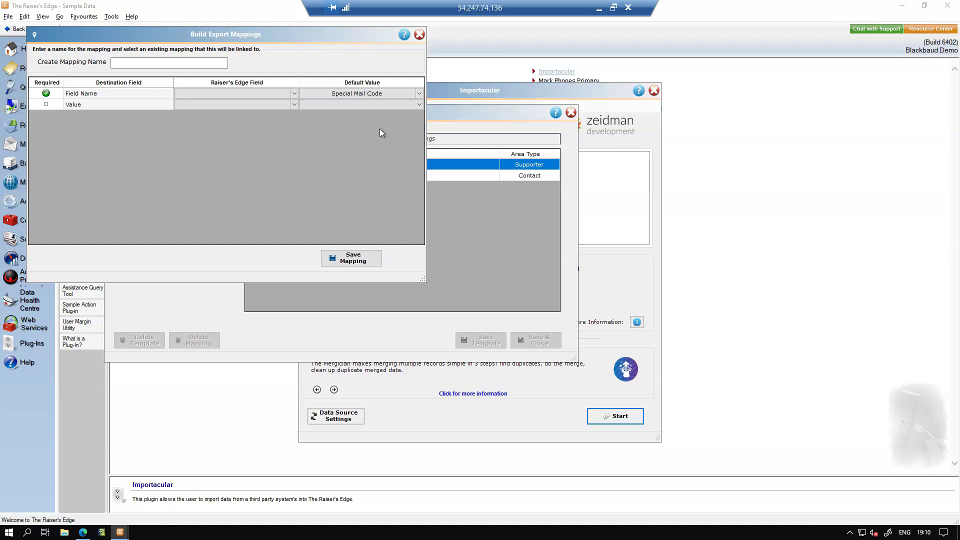
click(420, 35)
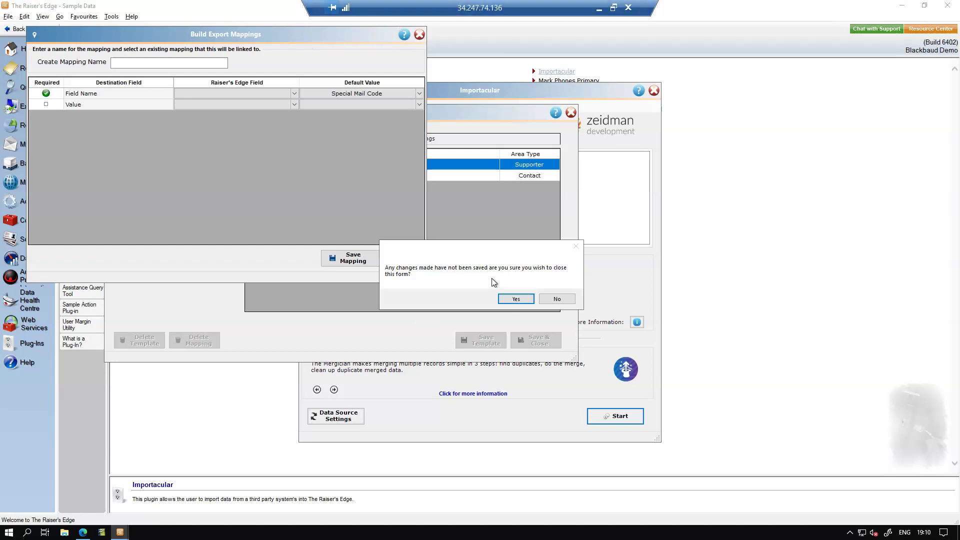
click(515, 299)
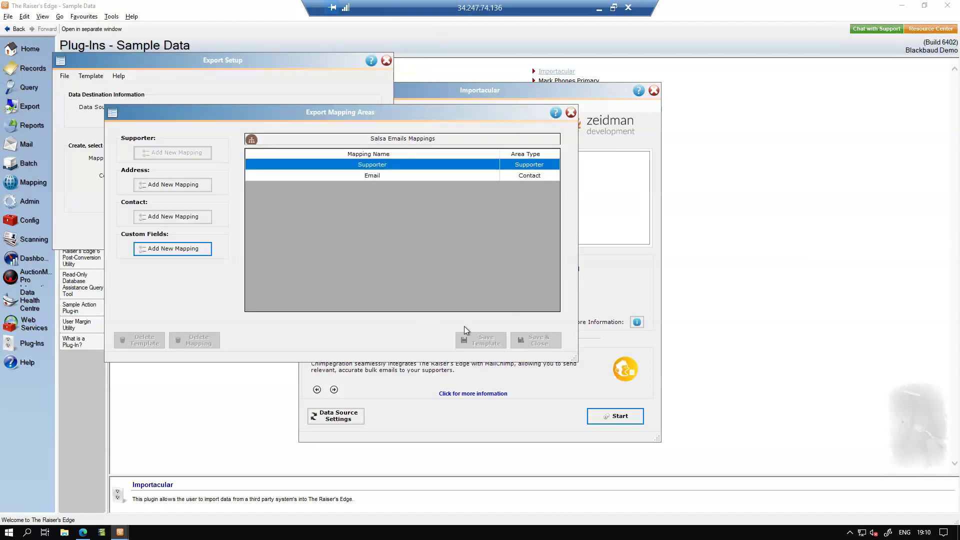